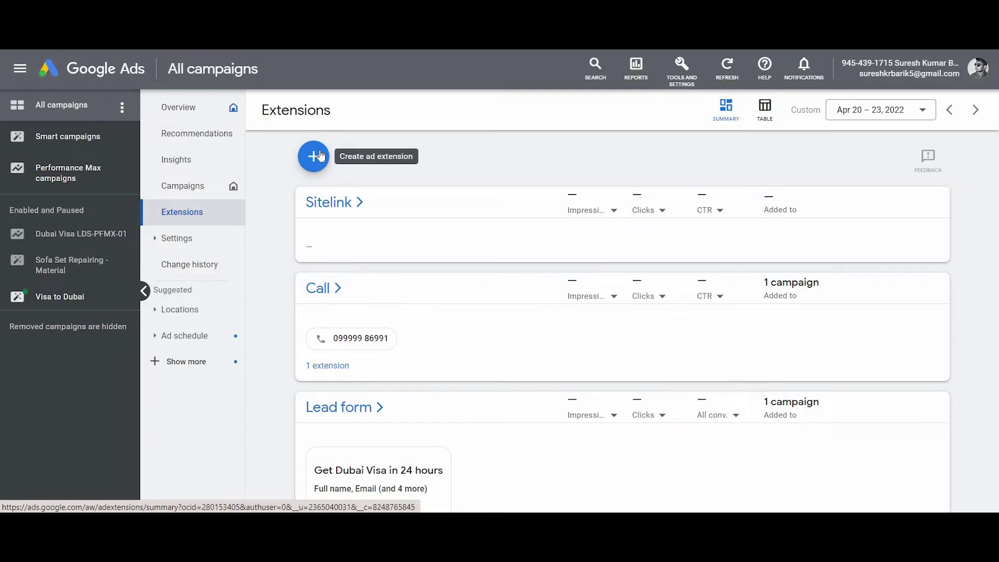
- Start a new sitelink extension and keep it added at the Account level
left_click(321, 155)
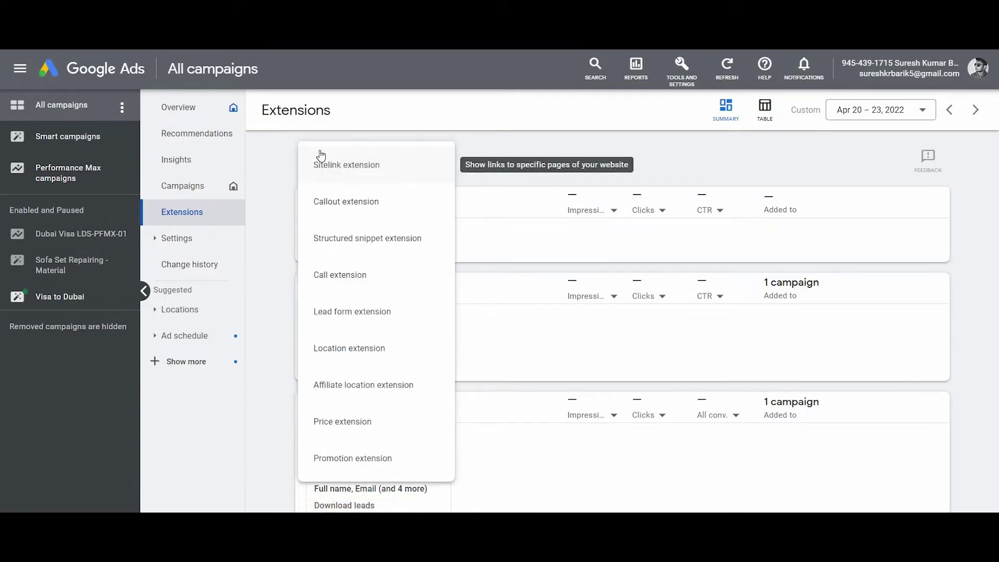
left_click(417, 177)
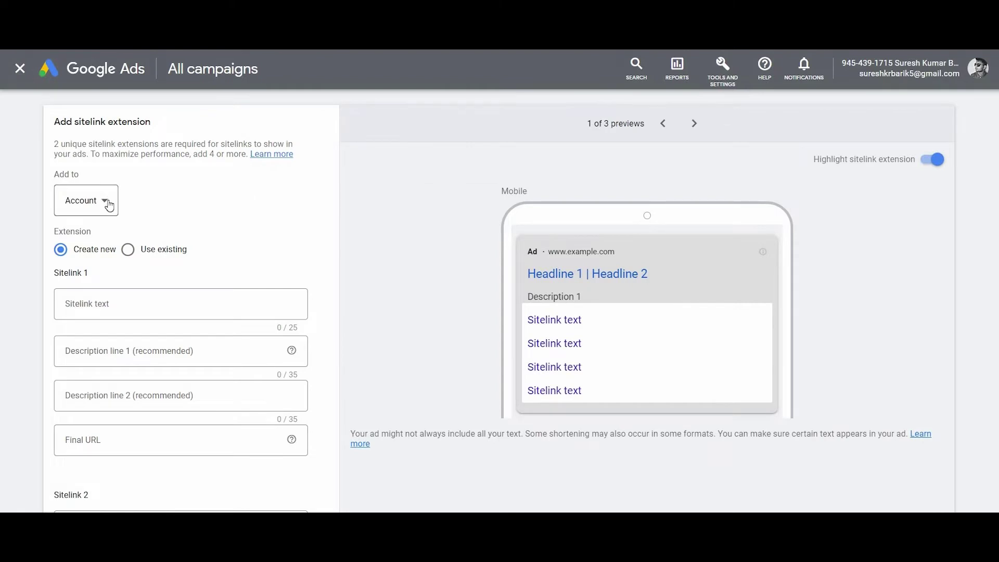
left_click(109, 203)
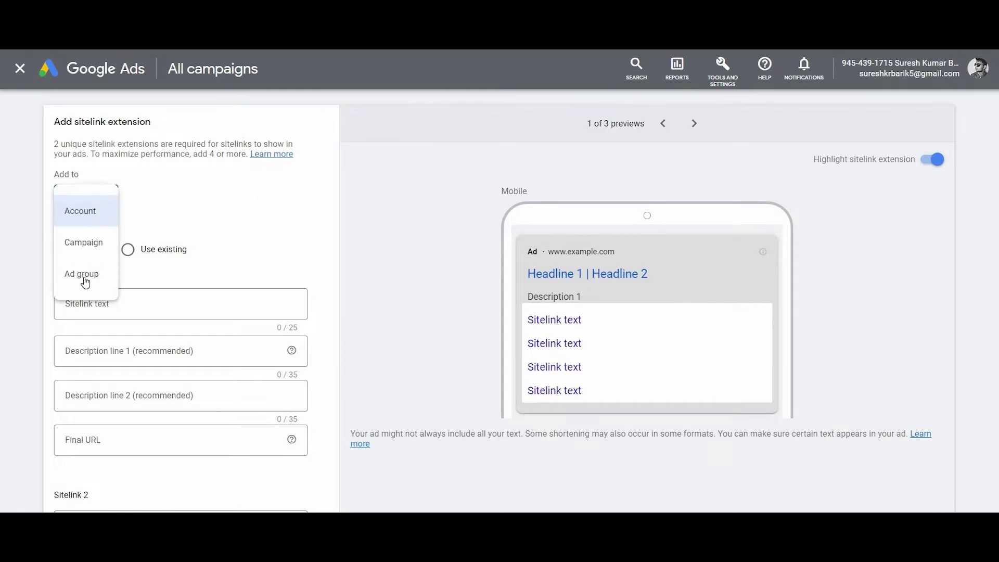
left_click(233, 212)
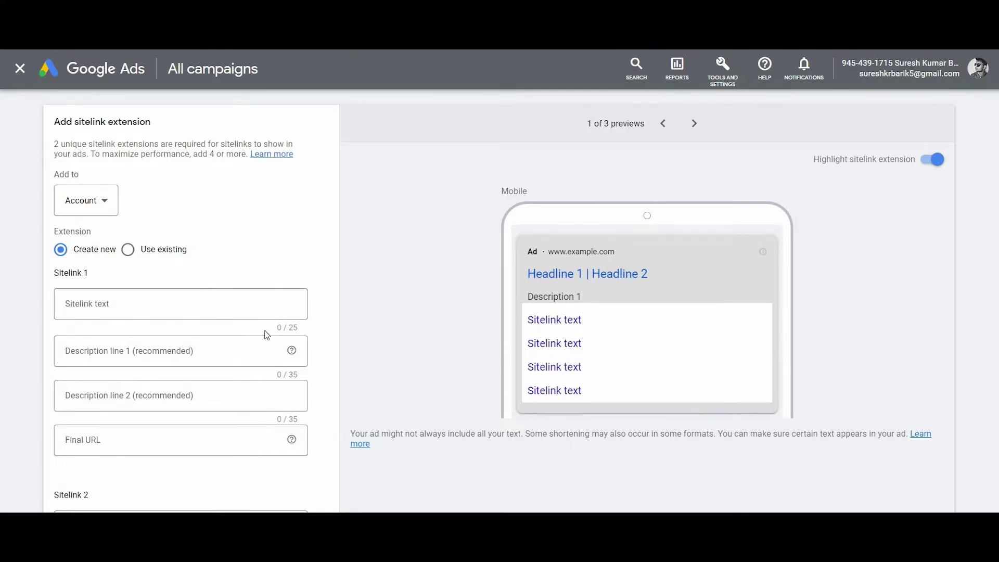
- Examine the existing sitelink extensions available for reuse, and return to creating new ones
left_click(165, 248)
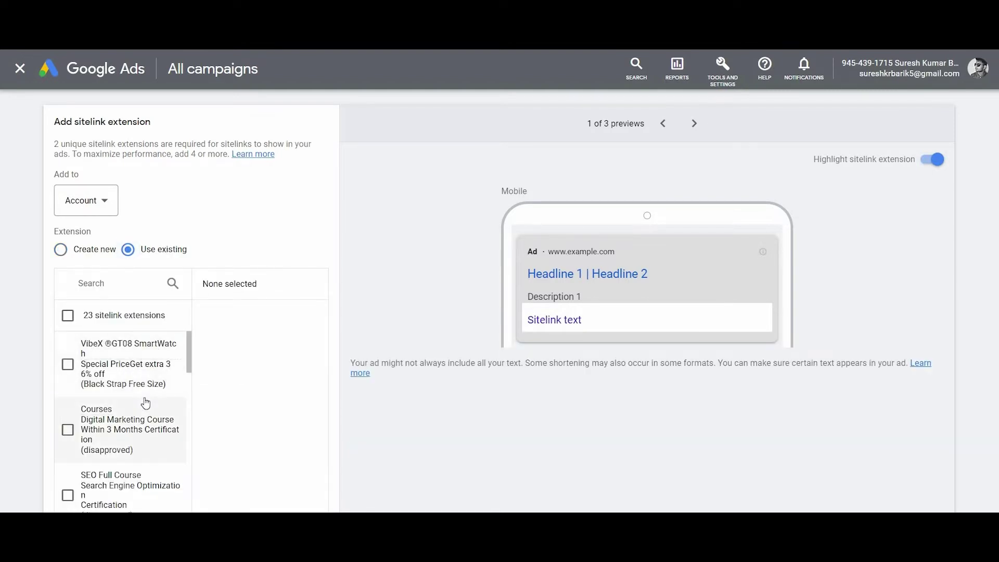
left_click(123, 207)
left_click(179, 208)
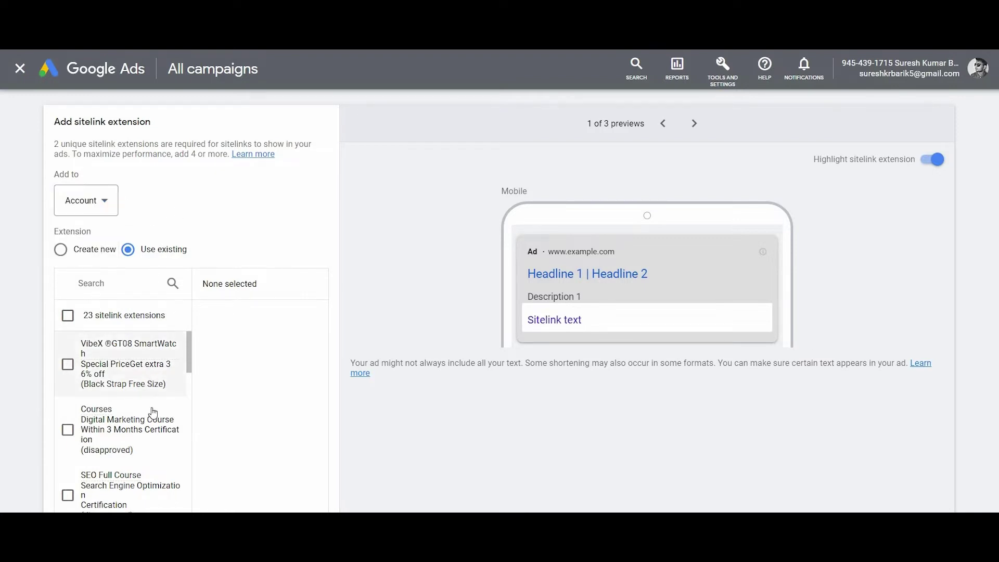
scroll(150, 416, "down", 3)
scroll(151, 404, "up", 3)
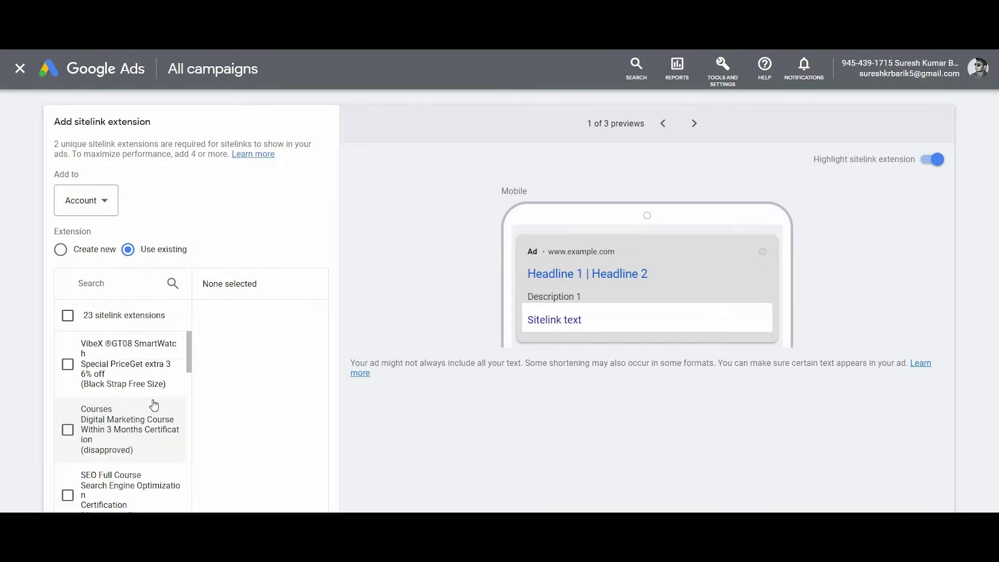
left_click(104, 251)
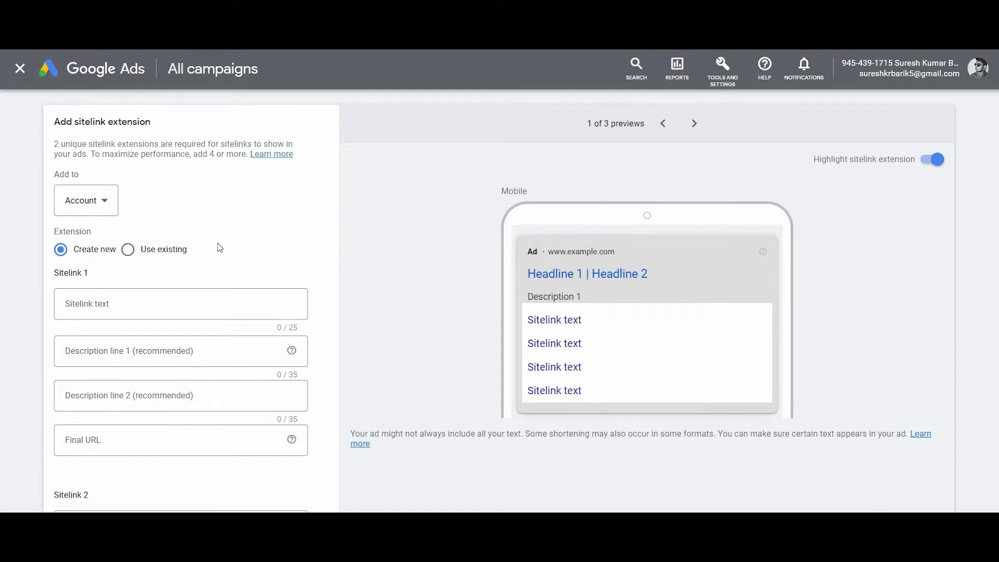
- Enter "Download Brochure" as the text of Sitelink 1
left_click(218, 301)
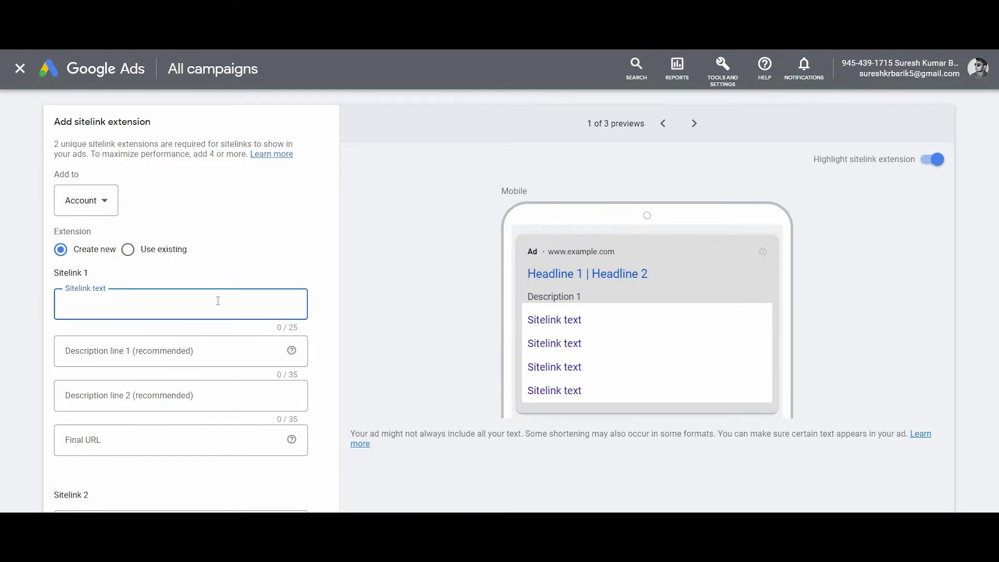
type("Download")
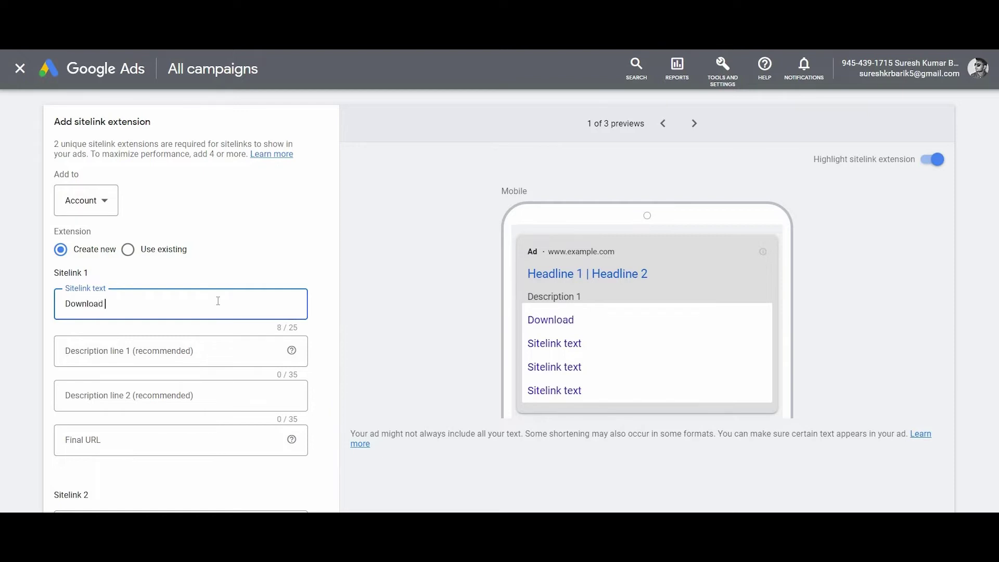
type(" Brochure")
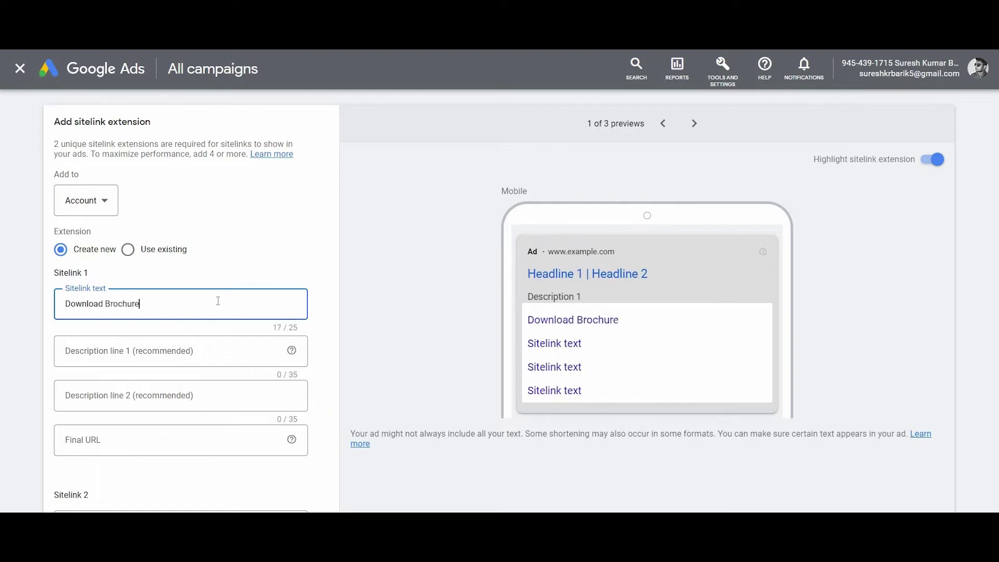
- Copy "Check our master plan in 3D" from the Notepad notes into description line 1 of Sitelink 1
left_click(208, 360)
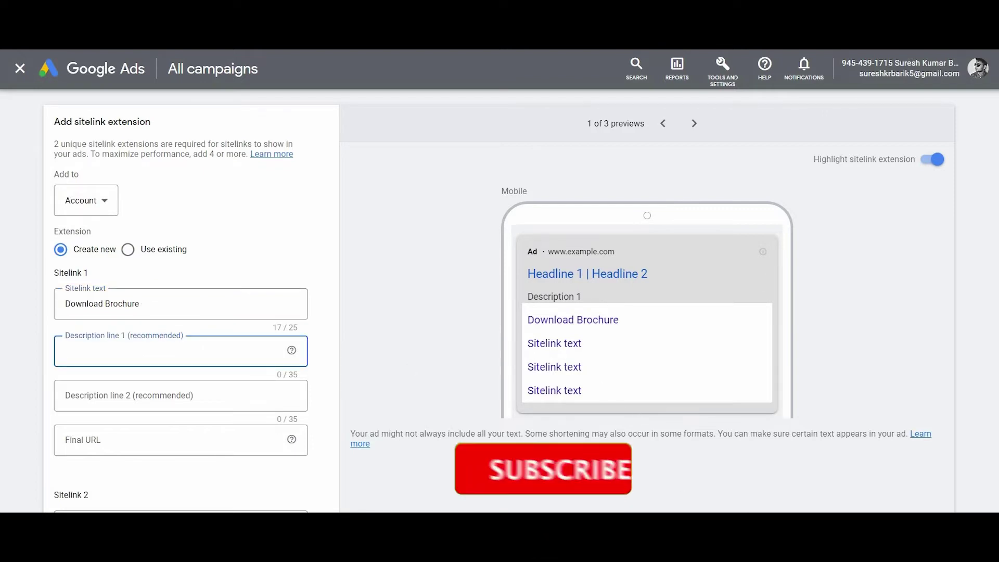
key("alt+Tab")
left_click(536, 268)
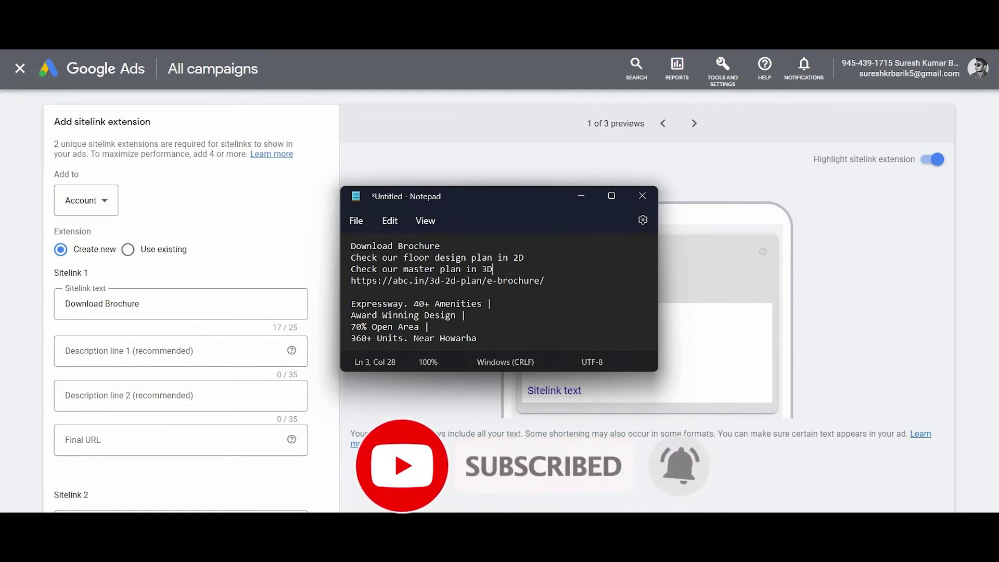
left_click_drag(536, 268, 350, 269)
key("ctrl+c")
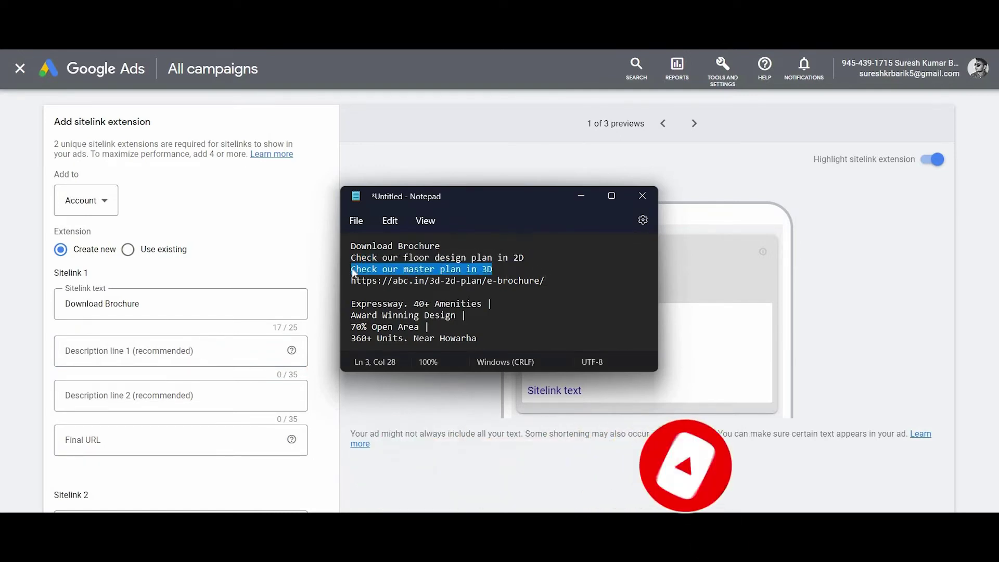
left_click(147, 361)
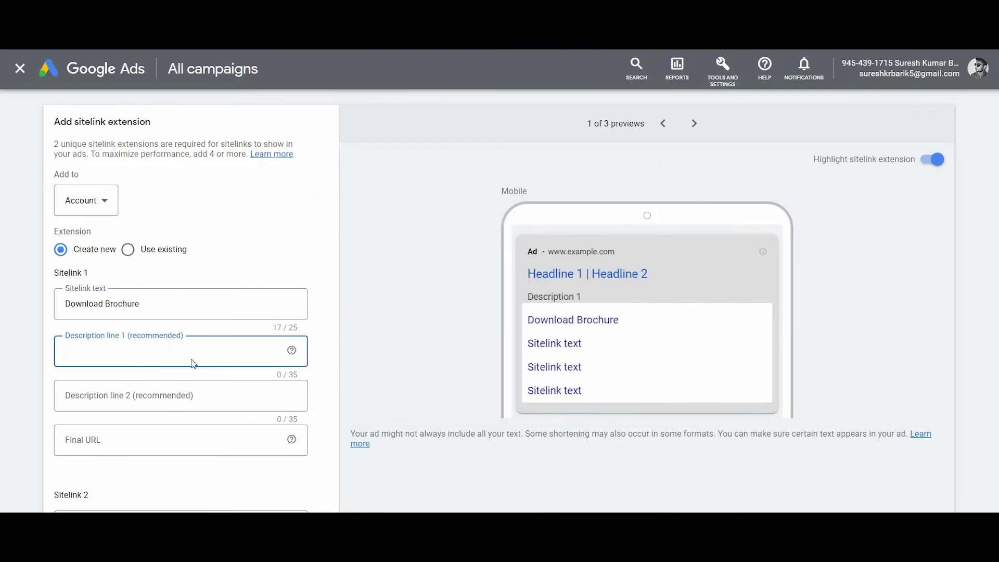
key("ctrl+v")
key("Tab")
- Copy "Check our floor design plan in 2D" from Notepad into Sitelink 1's description line 2, and extend line 1 with "& 2D"
key("alt+Tab")
left_click_drag(524, 258, 346, 264)
key("ctrl+c")
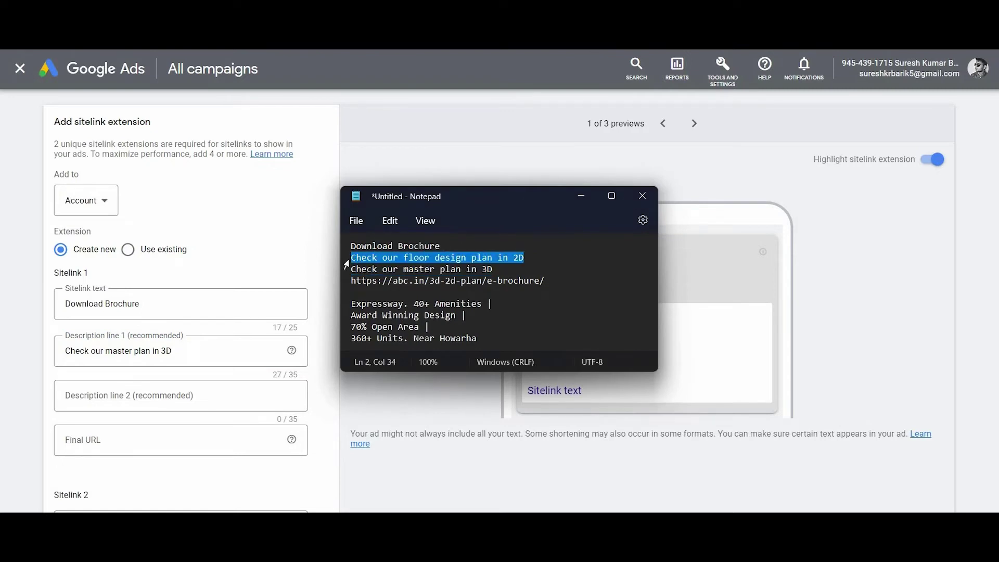
left_click(188, 396)
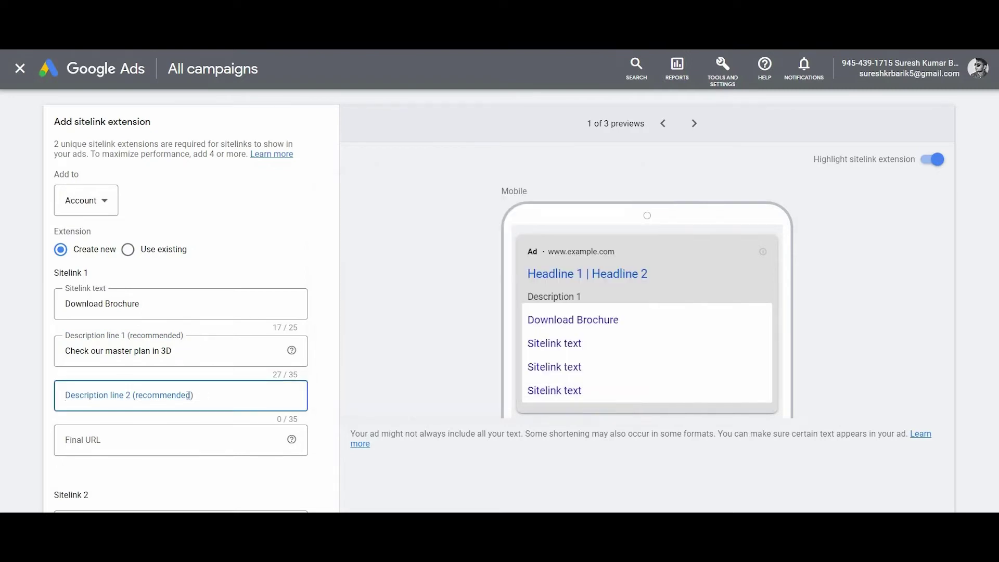
key("ctrl+v")
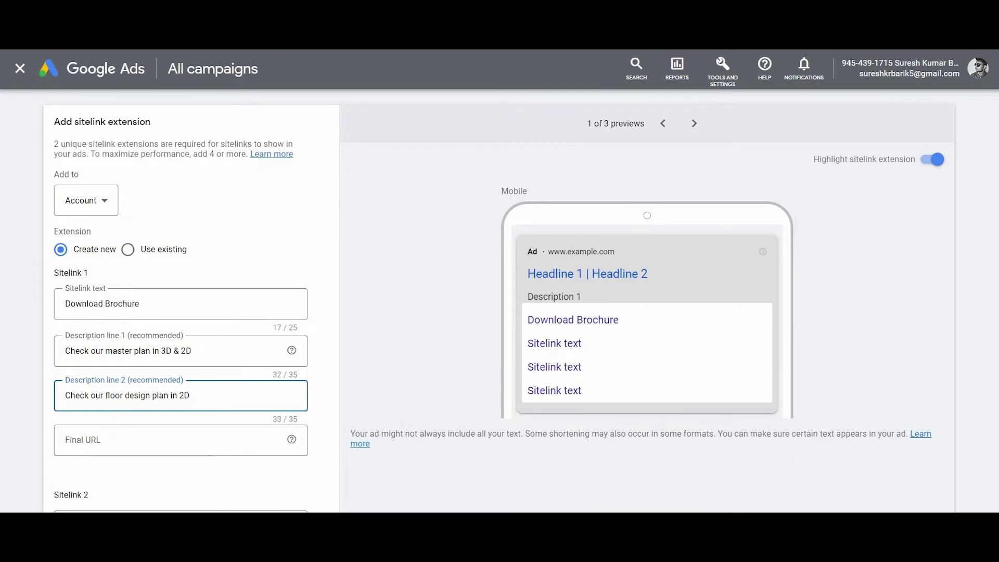
key("alt+Tab")
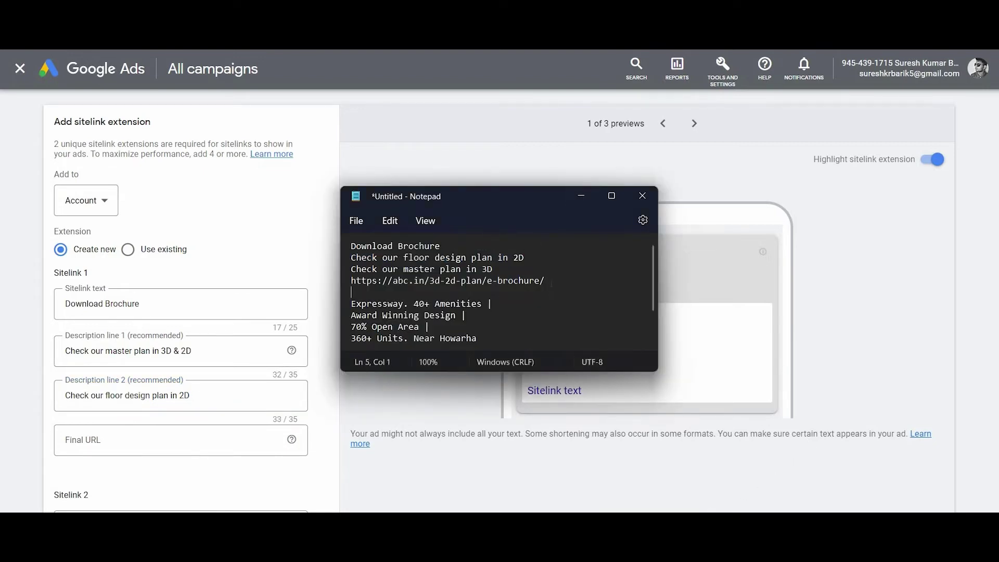
left_click_drag(545, 281, 353, 281)
key("ctrl+c")
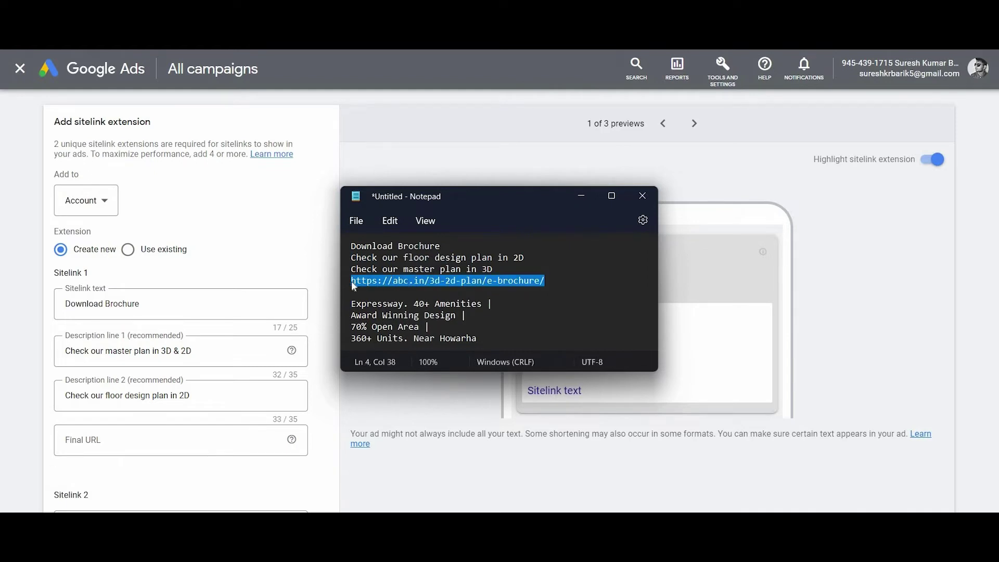
left_click(199, 438)
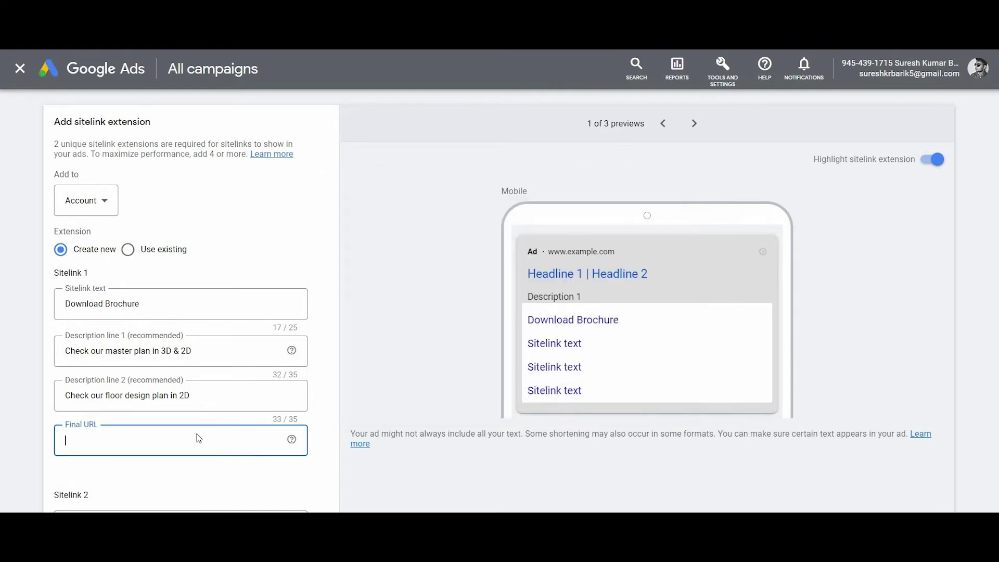
key("ctrl+v")
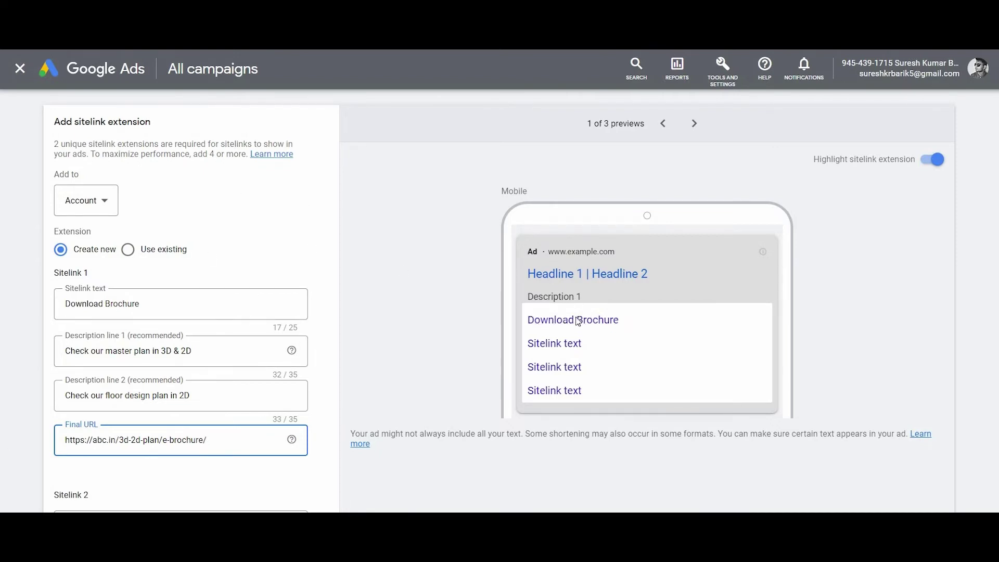
- Examine how Sitelink 1 and its description lines appear in the desktop and YouTube mobile ad previews
left_click(694, 125)
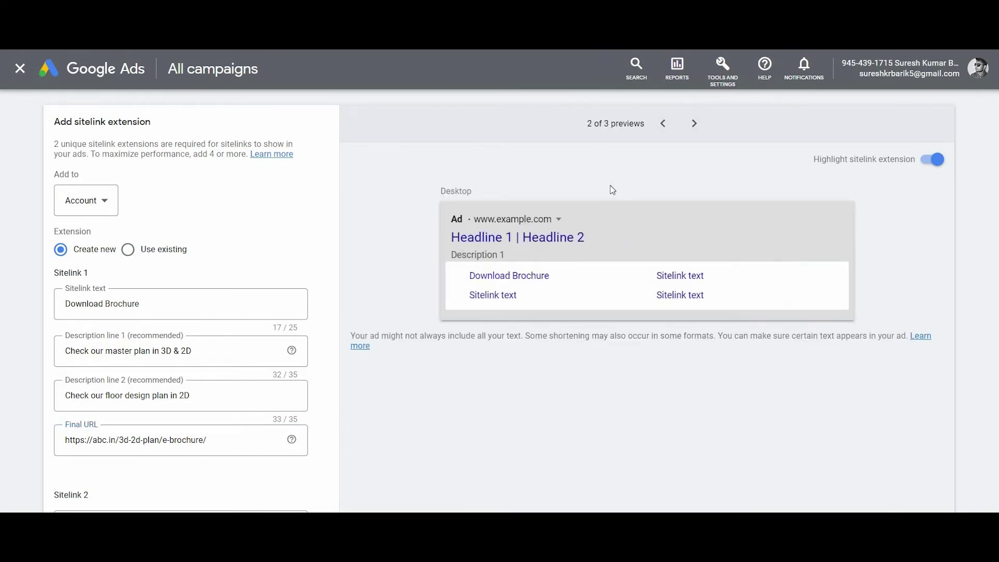
left_click(696, 123)
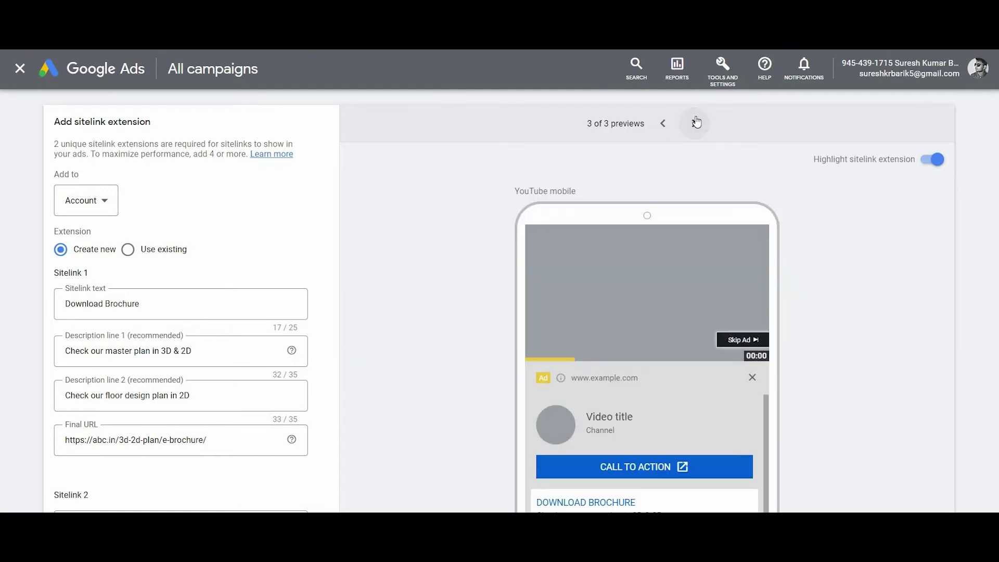
scroll(689, 260, "down", 2)
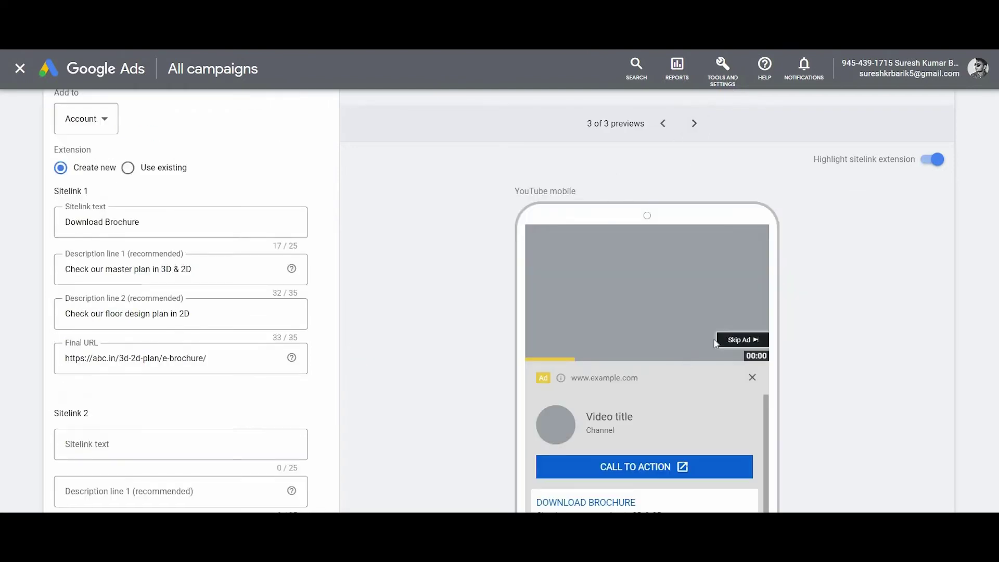
scroll(703, 391, "down", 4)
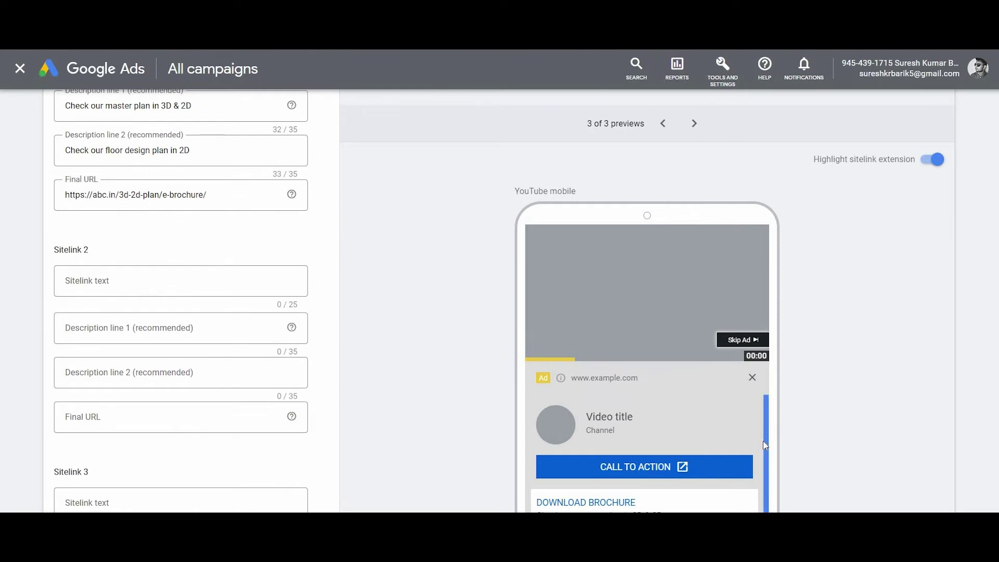
scroll(760, 469, "down", 2)
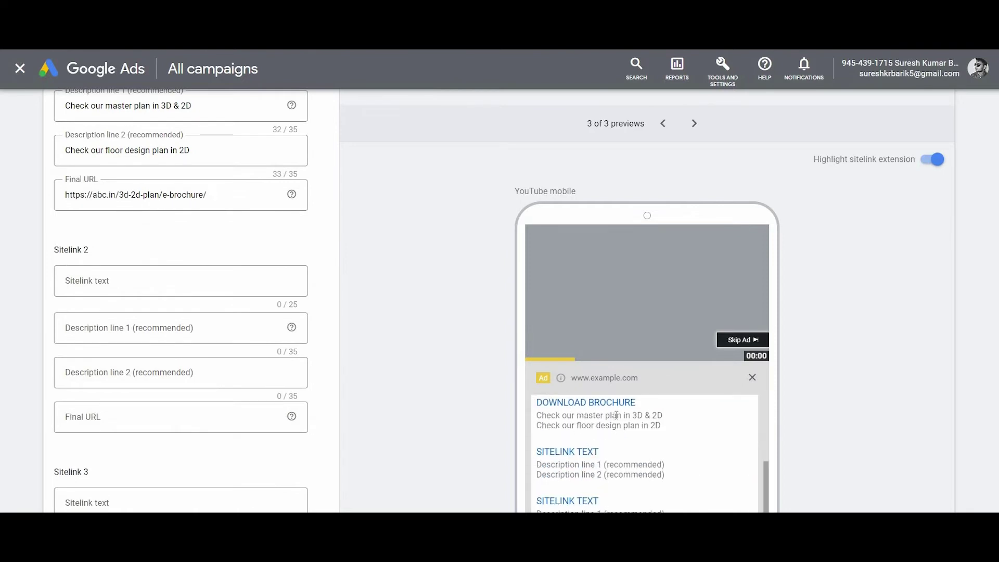
left_click_drag(679, 433, 865, 310)
left_click(861, 311)
scroll(698, 451, "up", 2)
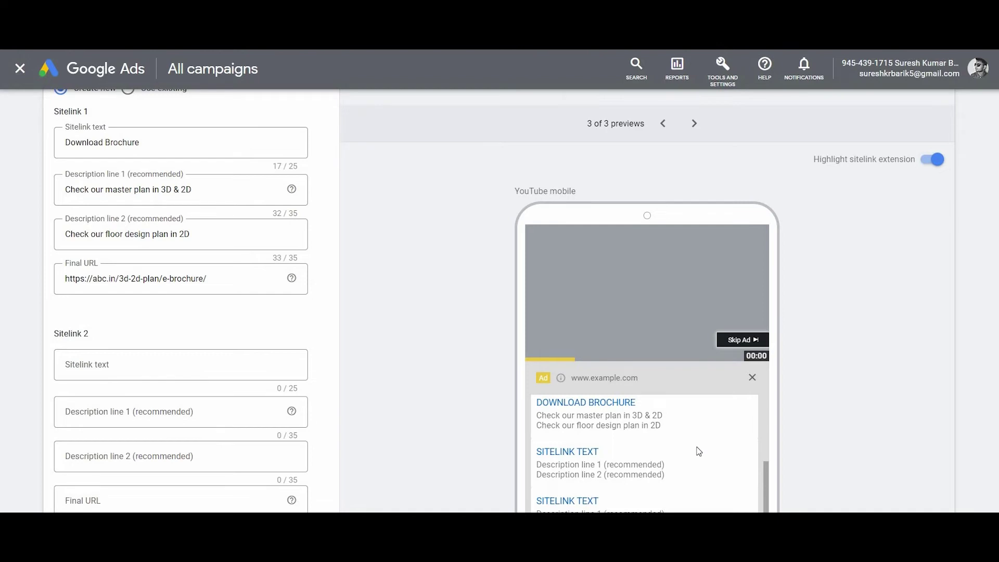
scroll(699, 451, "up", 3)
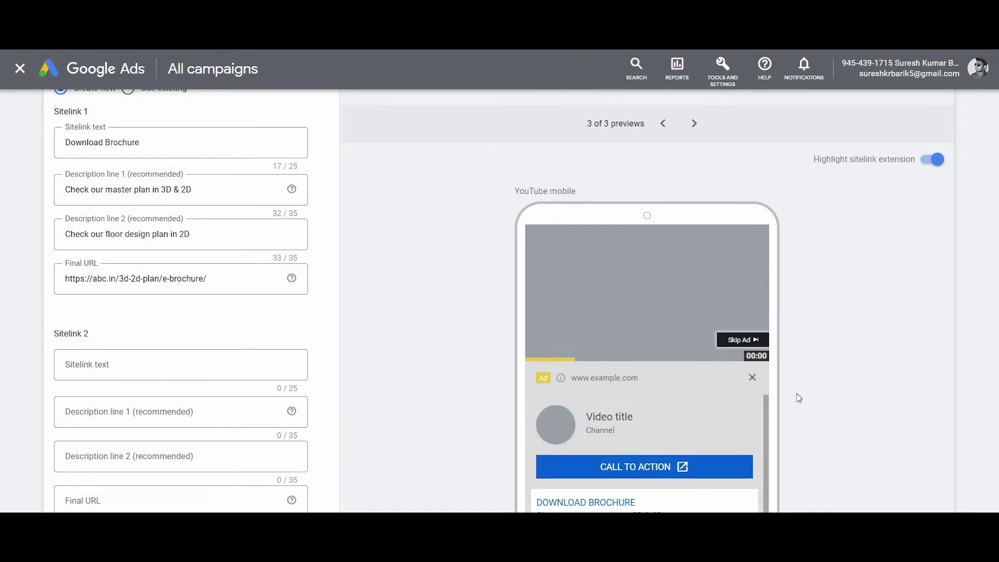
- Fill in Sitelink 2 from the Notepad notes with the text "Location Advantage" and description line 1 "Shalimar Railway Station:500 Mts"
left_click(180, 364)
key("alt+Tab")
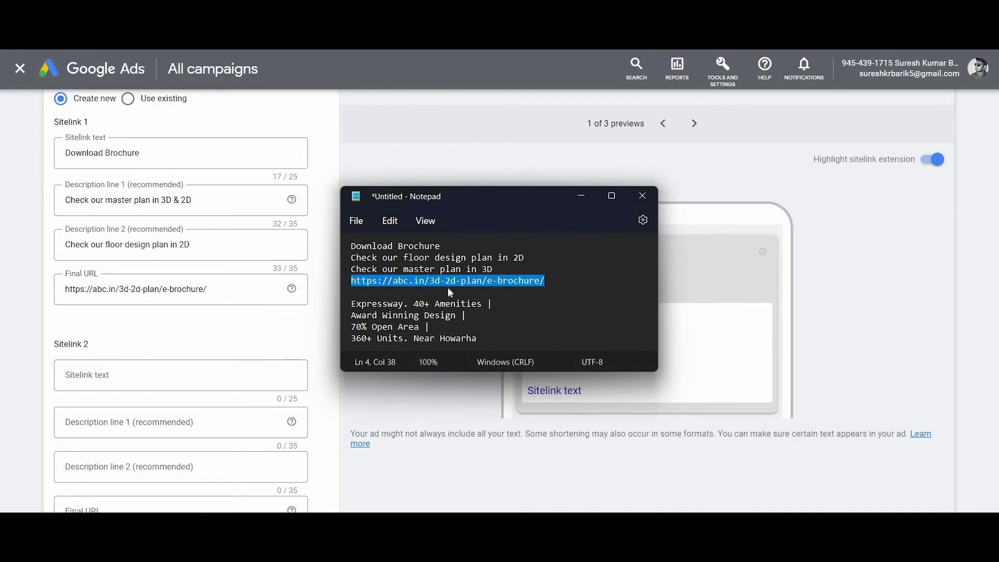
scroll(482, 306, "down", 2)
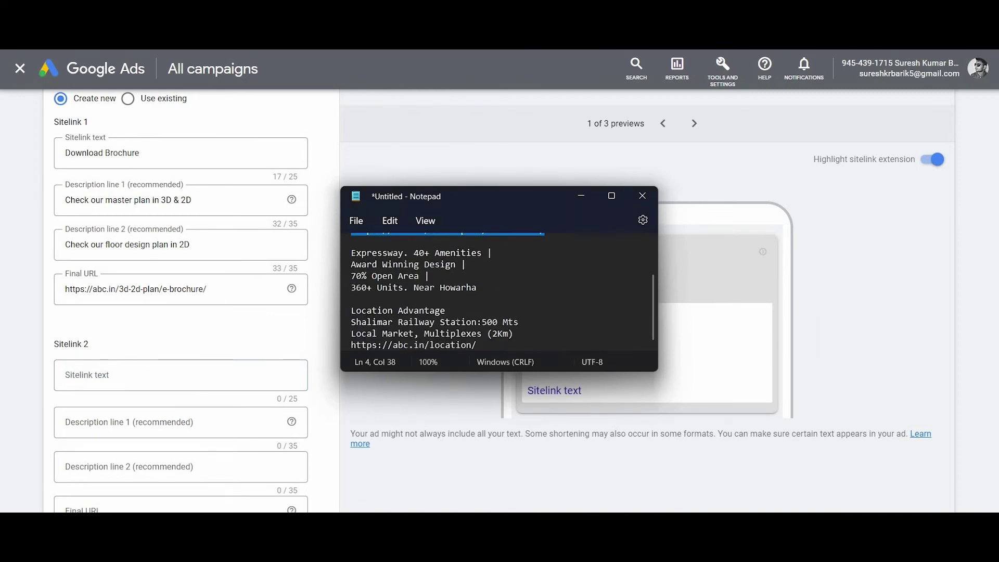
left_click_drag(446, 311, 350, 310)
key("ctrl+c")
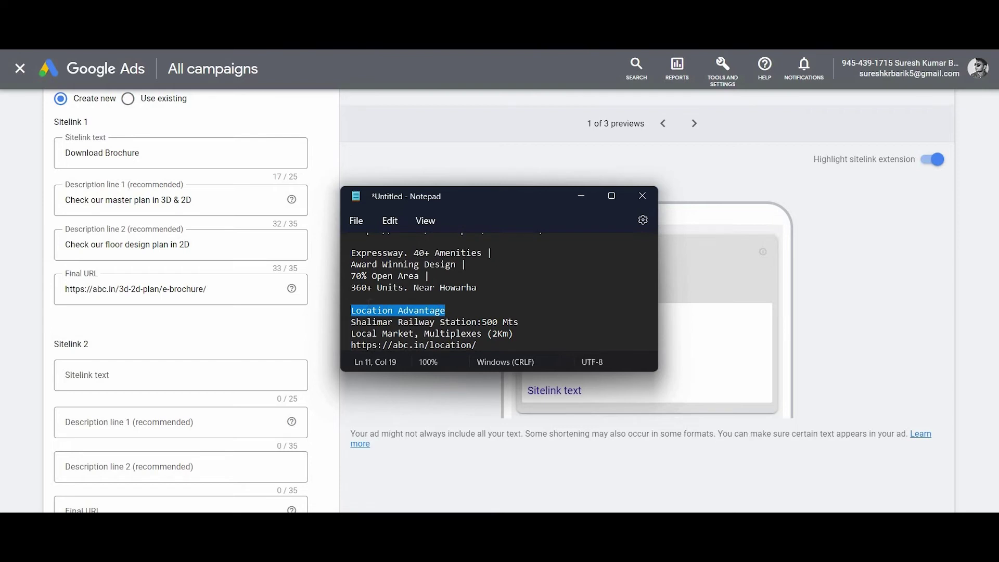
left_click(137, 377)
key("ctrl+v")
left_click(176, 423)
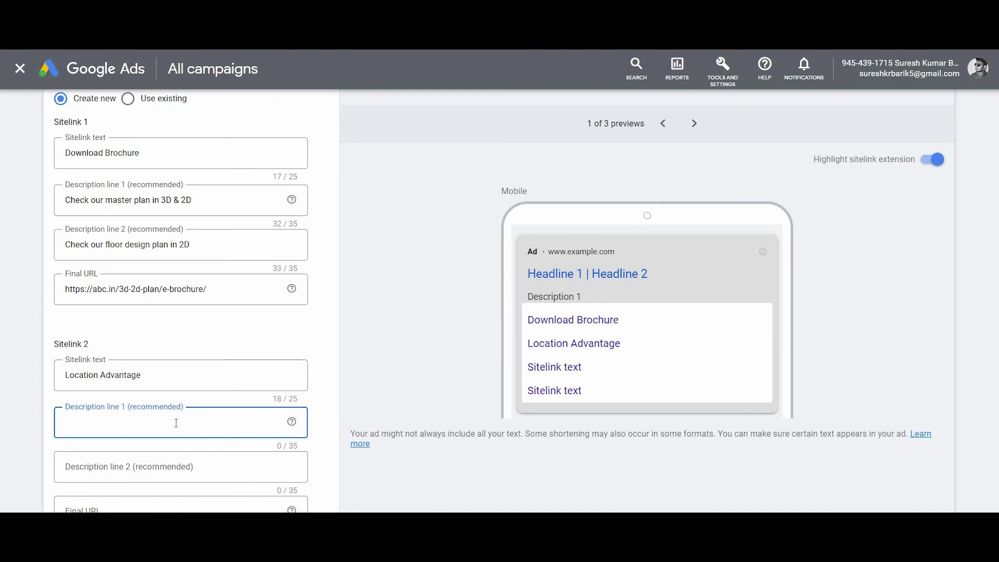
type("Shalimar Railway Station:500 Mts")
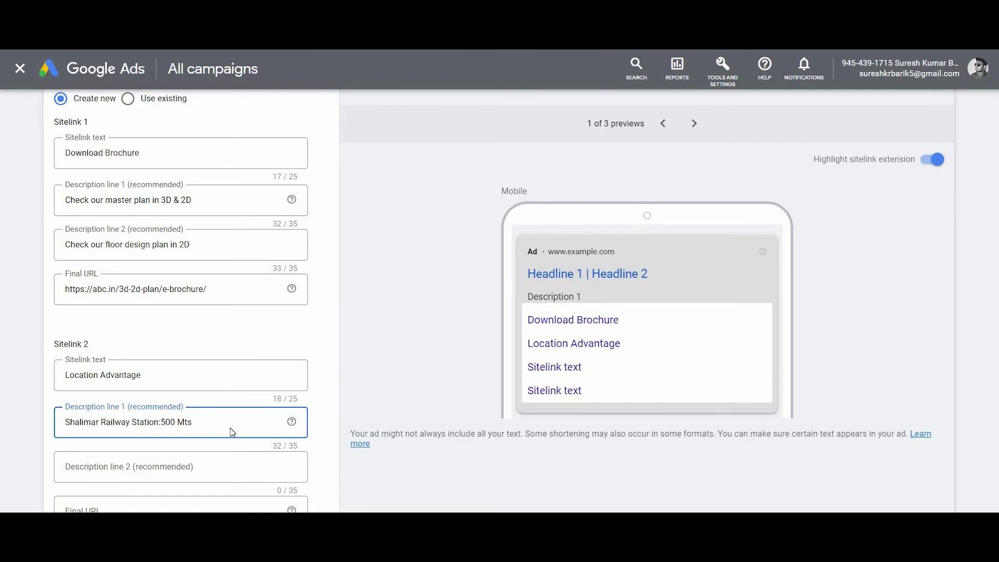
- Copy "Local Market, Multiplexes (2Km)" from the Notepad notes into description line 2 of Sitelink 2
key("Tab")
key("alt+Tab")
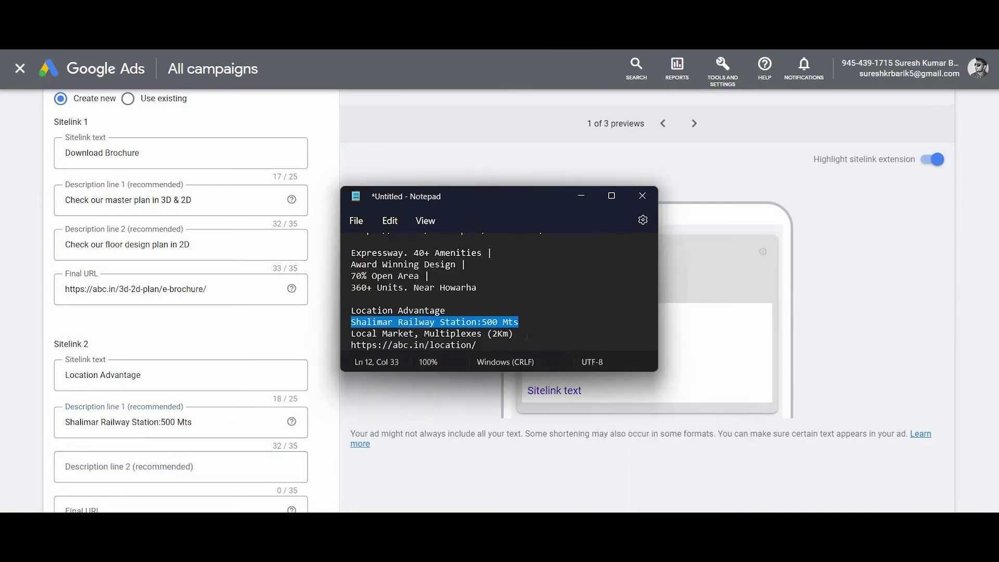
left_click(527, 336)
left_click_drag(527, 336, 398, 322)
left_click_drag(497, 342, 516, 336)
key("ctrl+c")
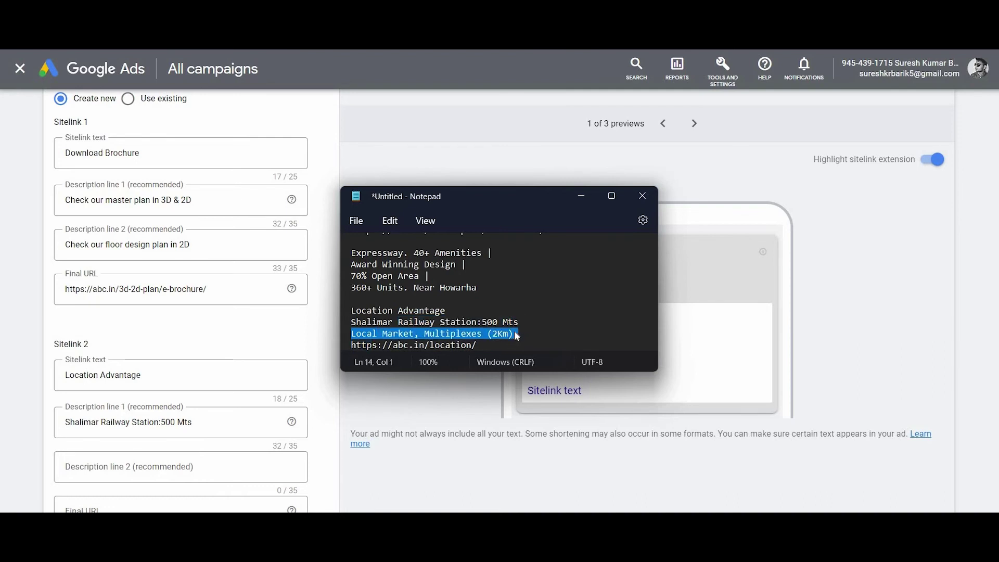
left_click(203, 463)
key("ctrl+v")
scroll(204, 465, "down", 3)
left_click(179, 342)
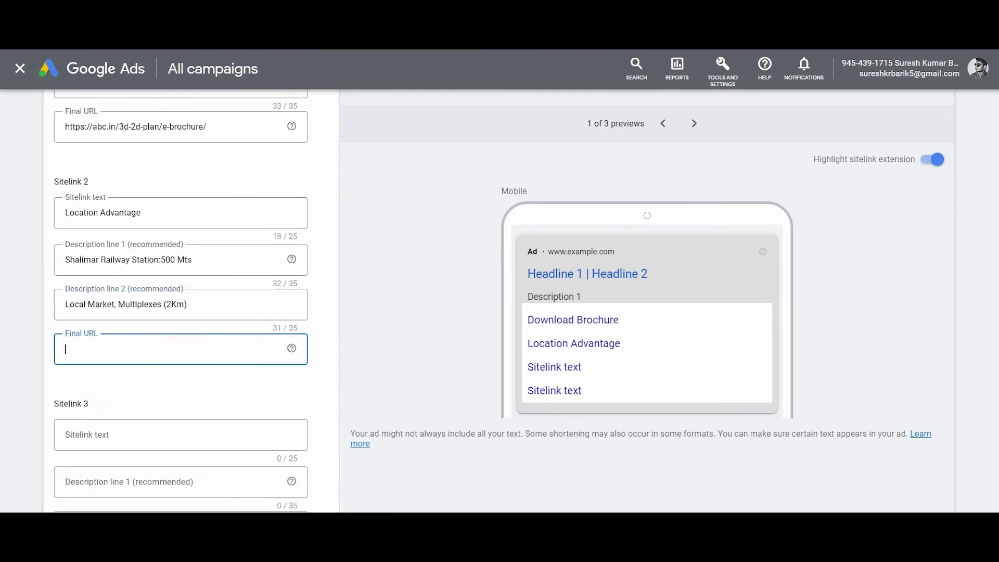
key("alt+Tab")
left_click(444, 345)
left_click_drag(424, 344, 476, 345)
left_click(356, 351, "shift")
key("ctrl+c")
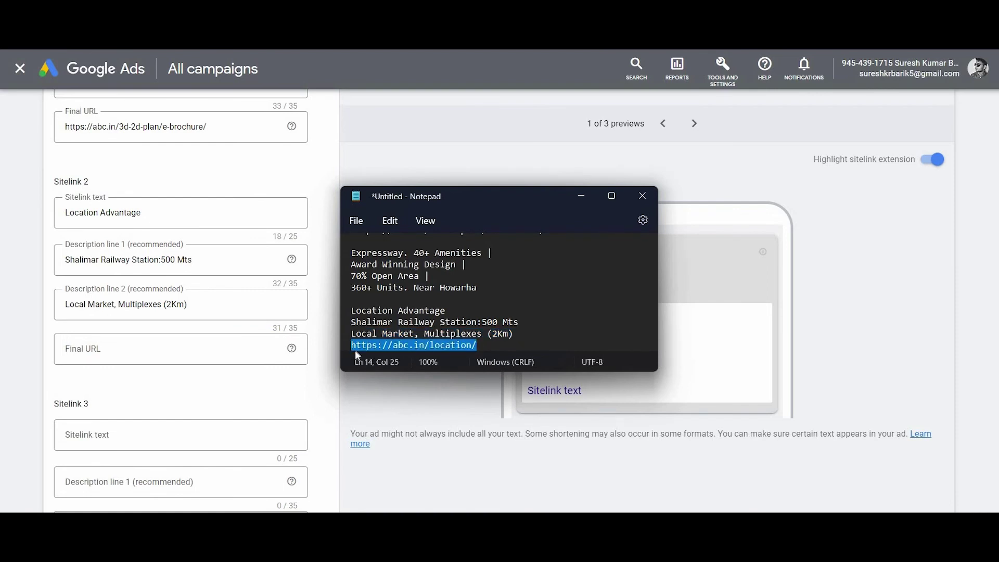
left_click(174, 359)
key("ctrl+v")
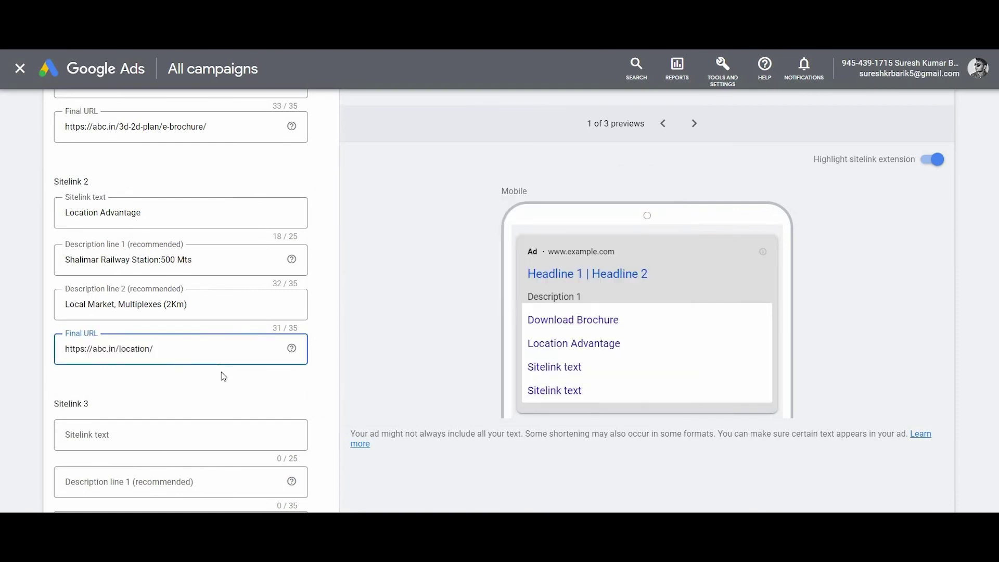
- Examine how the Download Brochure and Location Advantage sitelinks appear in the YouTube mobile and desktop ad previews
scroll(223, 375, "up", 6)
scroll(224, 375, "down", 3)
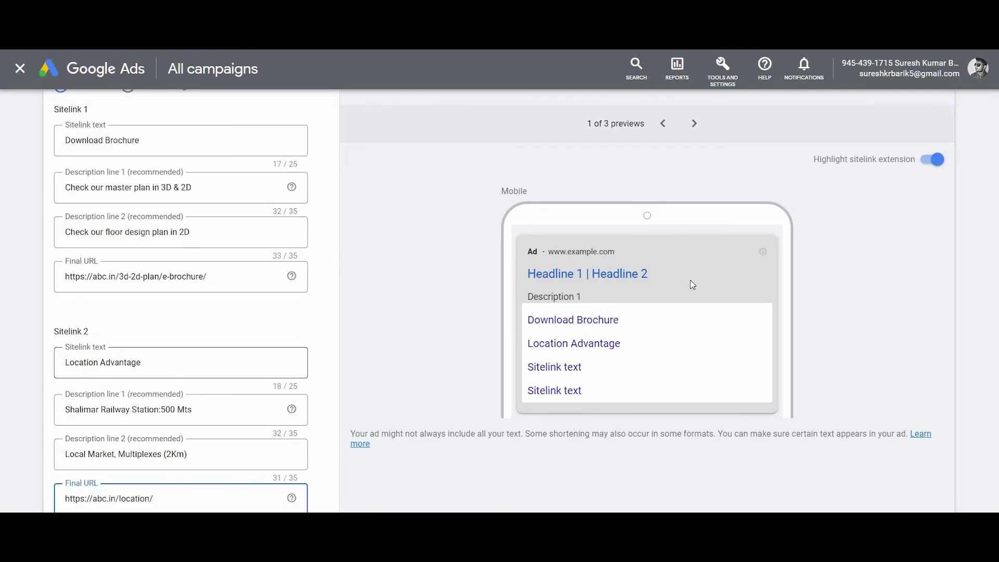
double_click(694, 125)
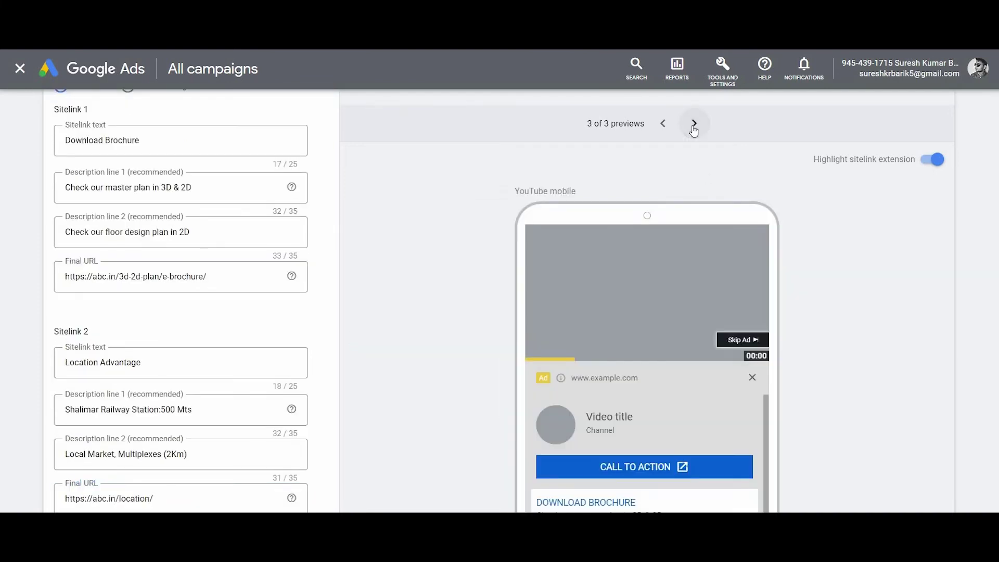
left_click(657, 125)
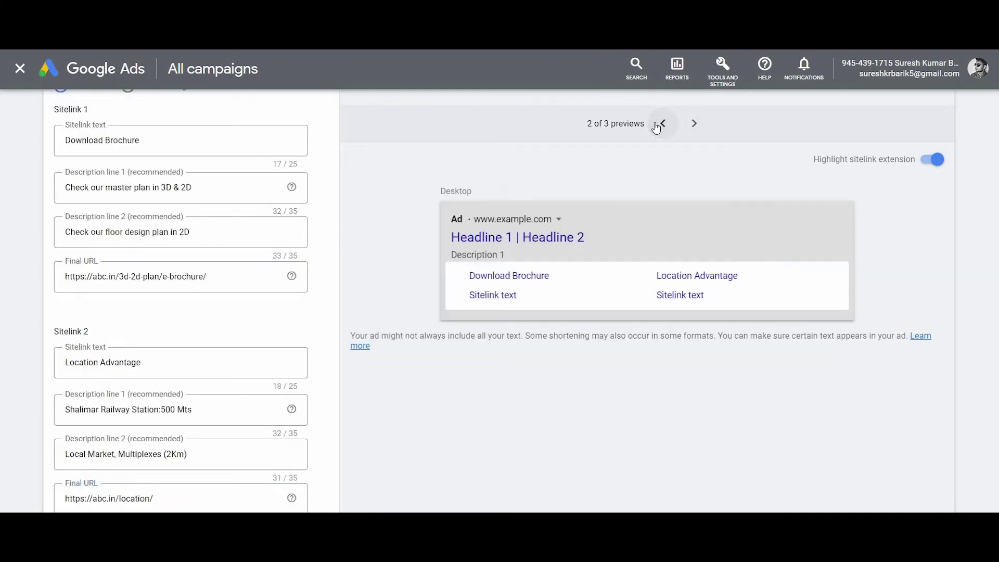